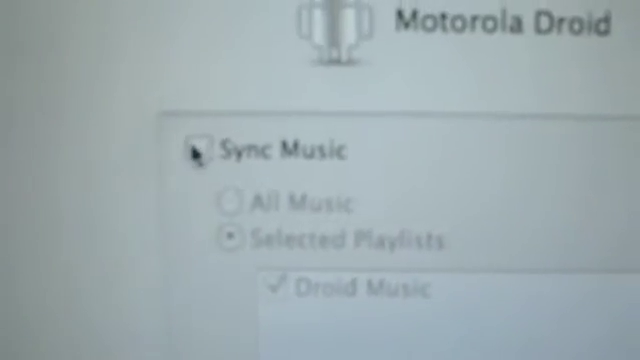
- Turn on music syncing for the Motorola Droid
{"action": "left_click", "coordinate": [197, 136]}
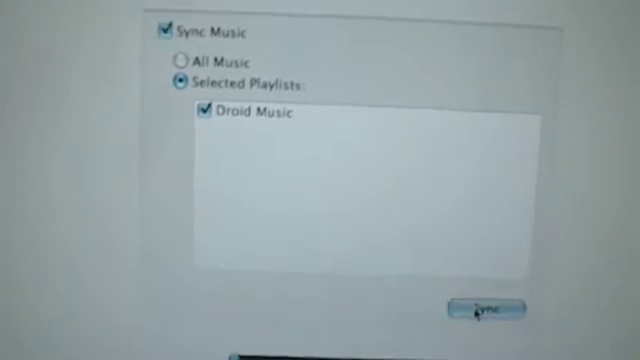
- Start syncing the Droid Music playlist to the Motorola Droid
{"action": "left_click", "coordinate": [483, 310]}
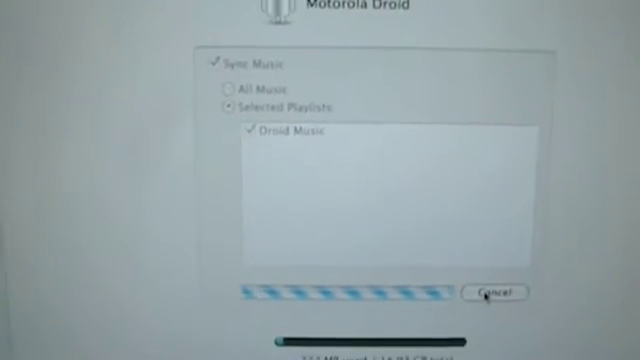